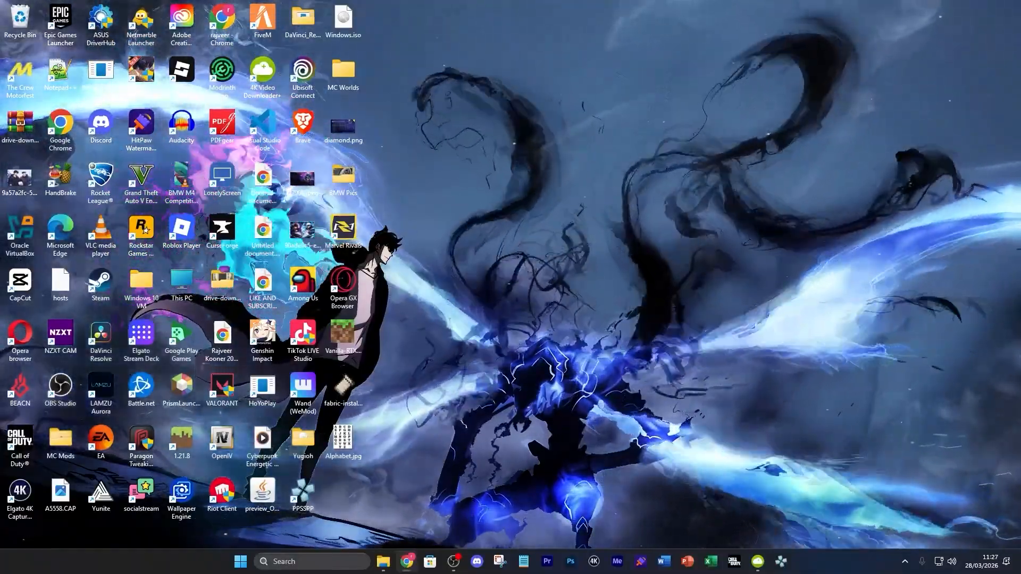
# - Open Windows Settings and go to the Network & internet page
pyautogui.click(309, 557)
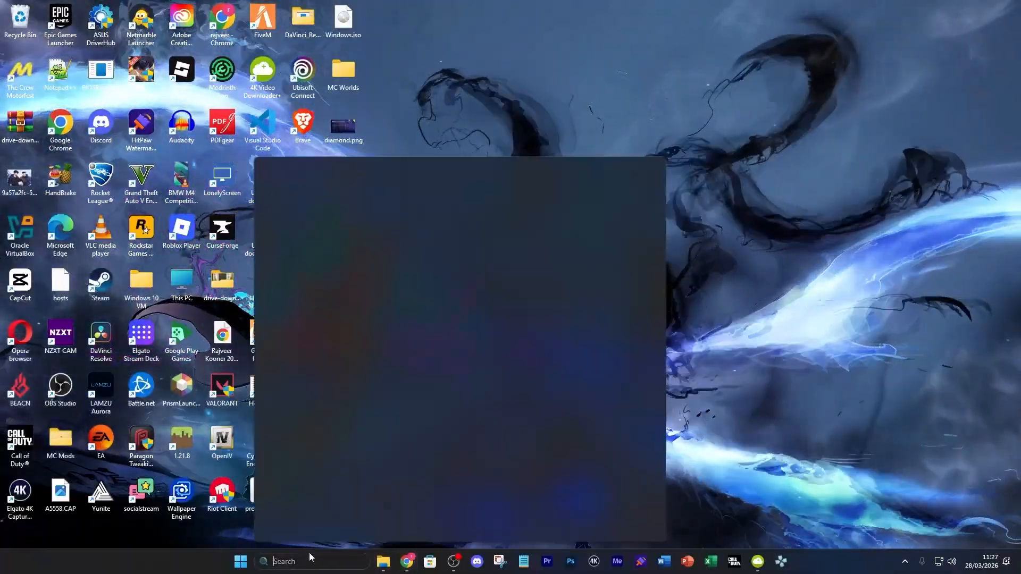
pyautogui.write('d')
pyautogui.press('BackSpace')
pyautogui.write('settings')
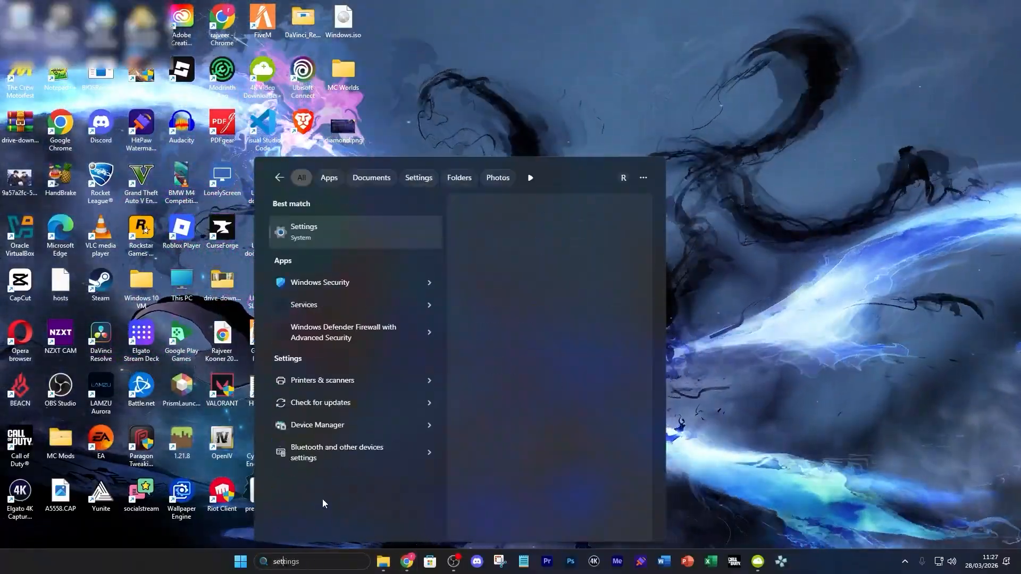
pyautogui.click(321, 231)
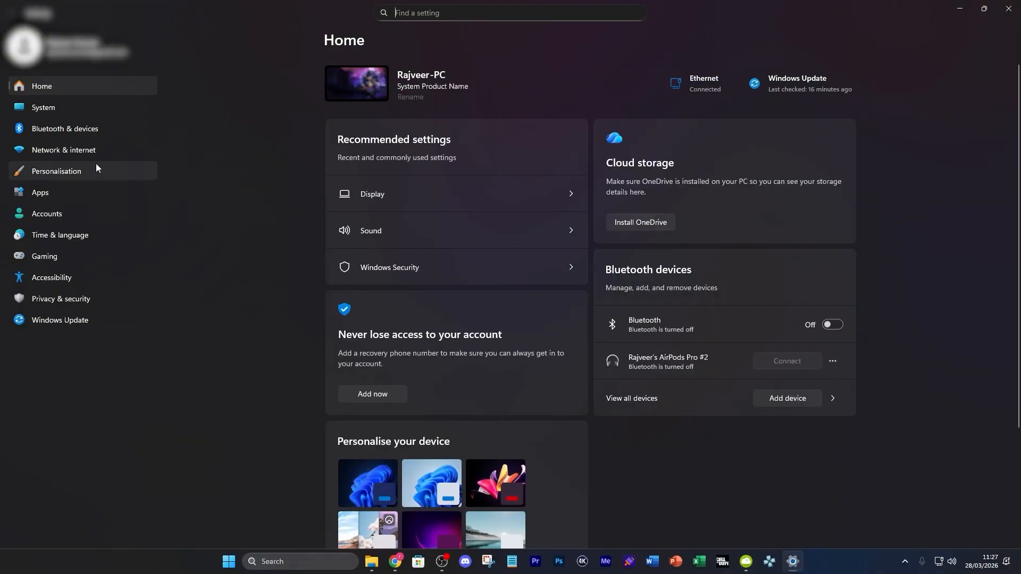
pyautogui.click(112, 153)
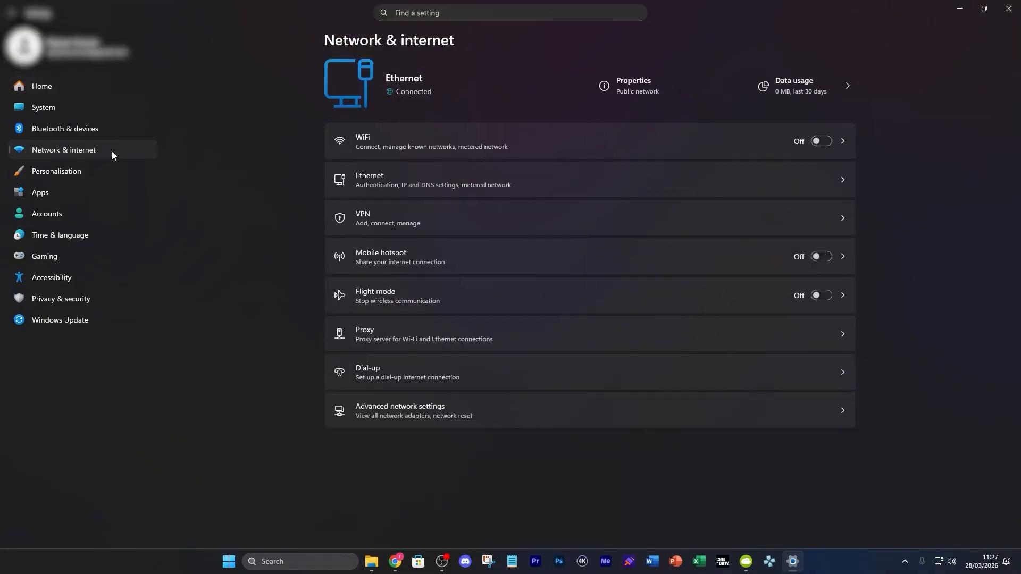
# - Switch the WiFi hardware's DNS server assignment to Manual and turn IPv4 on
pyautogui.click(537, 140)
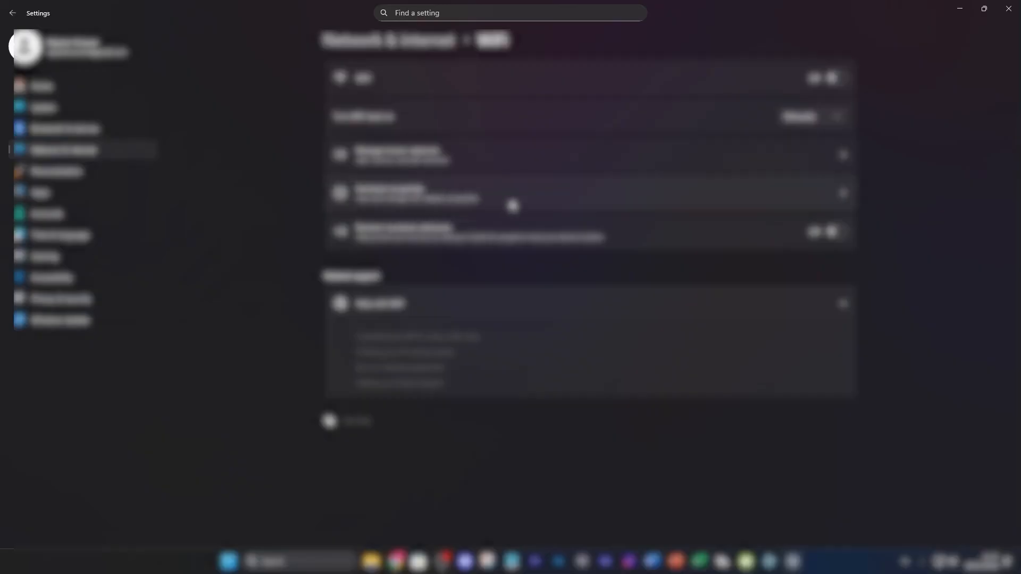
pyautogui.click(512, 204)
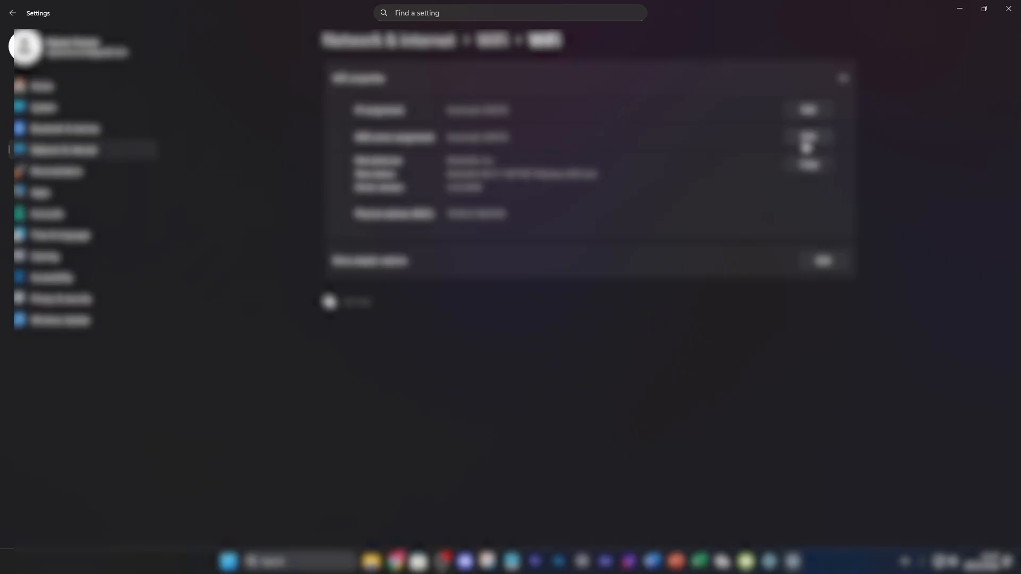
pyautogui.click(806, 147)
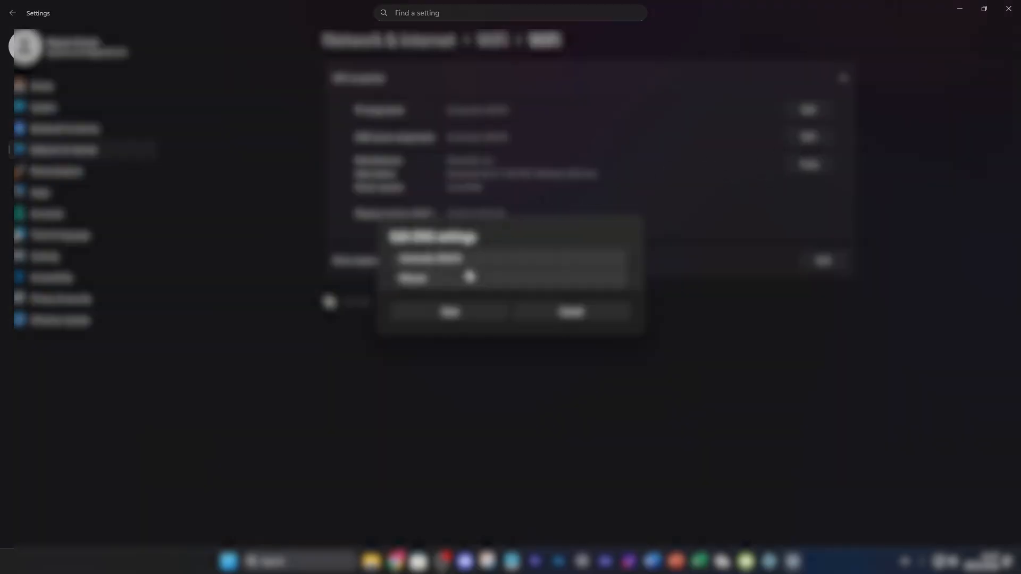
pyautogui.click(469, 277)
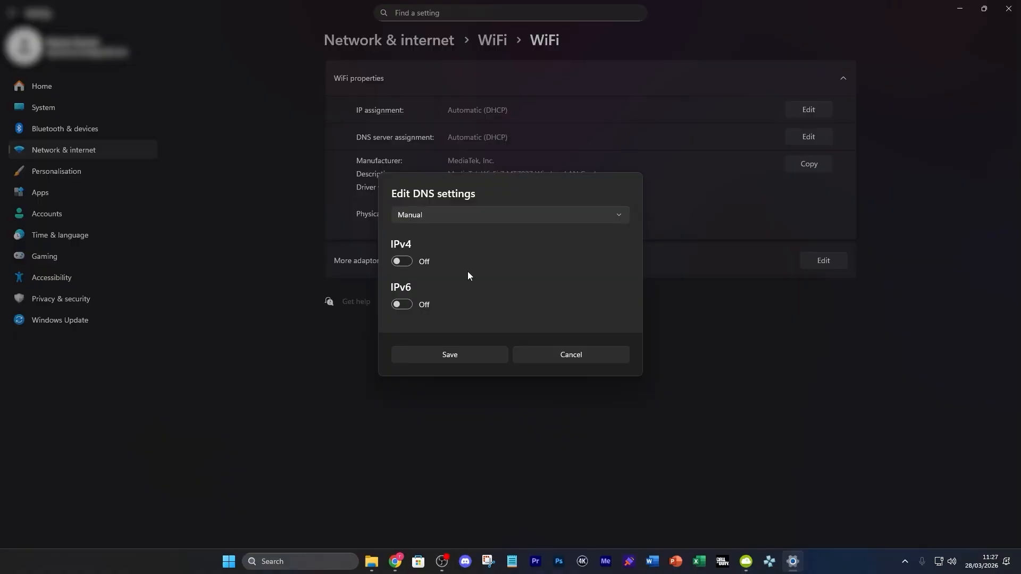
pyautogui.click(408, 265)
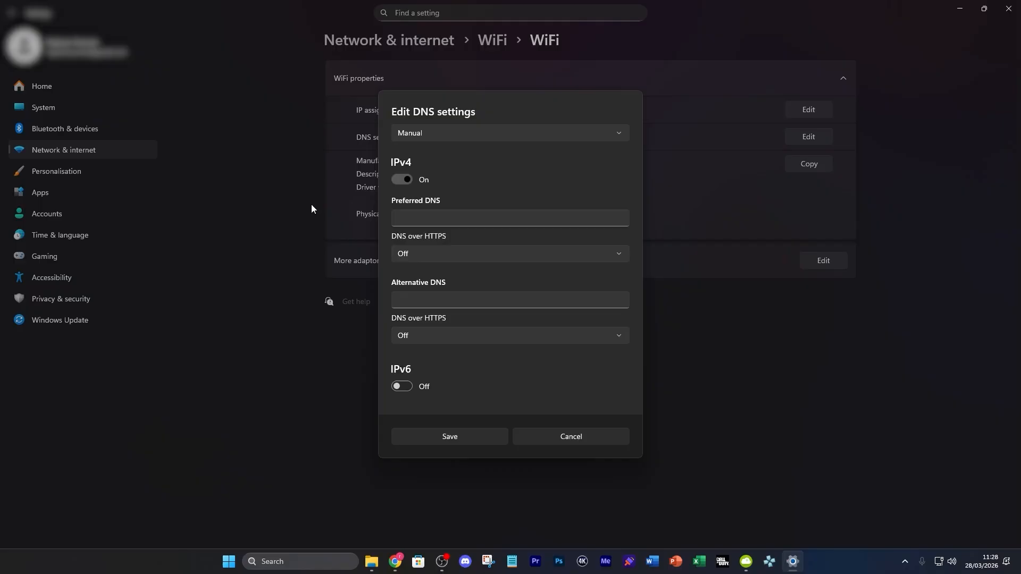
# - Enter 1.1.1.1 as the preferred IPv4 DNS and 1.0.0.1 as the alternative DNS
pyautogui.click(446, 219)
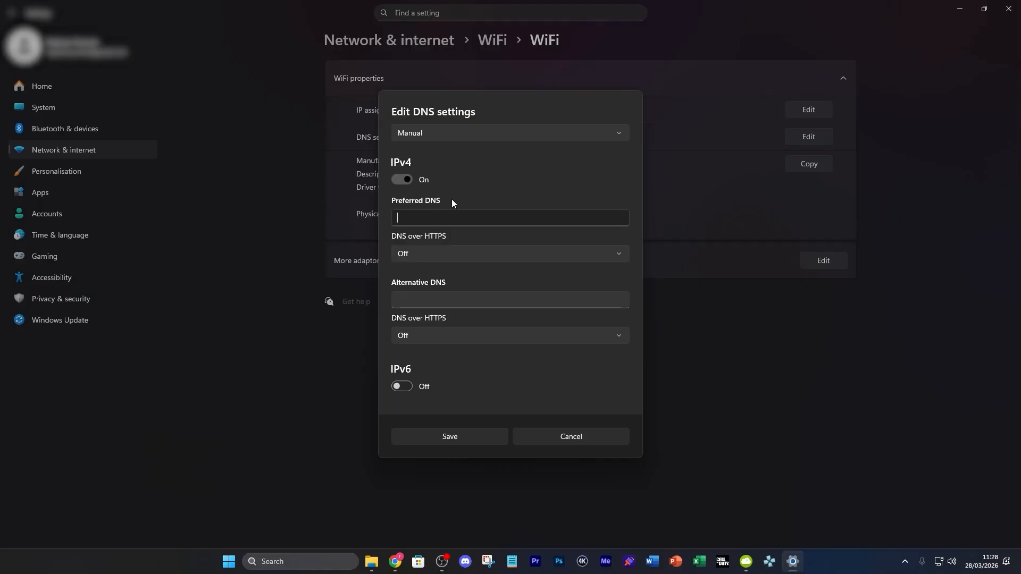
pyautogui.write('1.1.1.1')
pyautogui.click(440, 301)
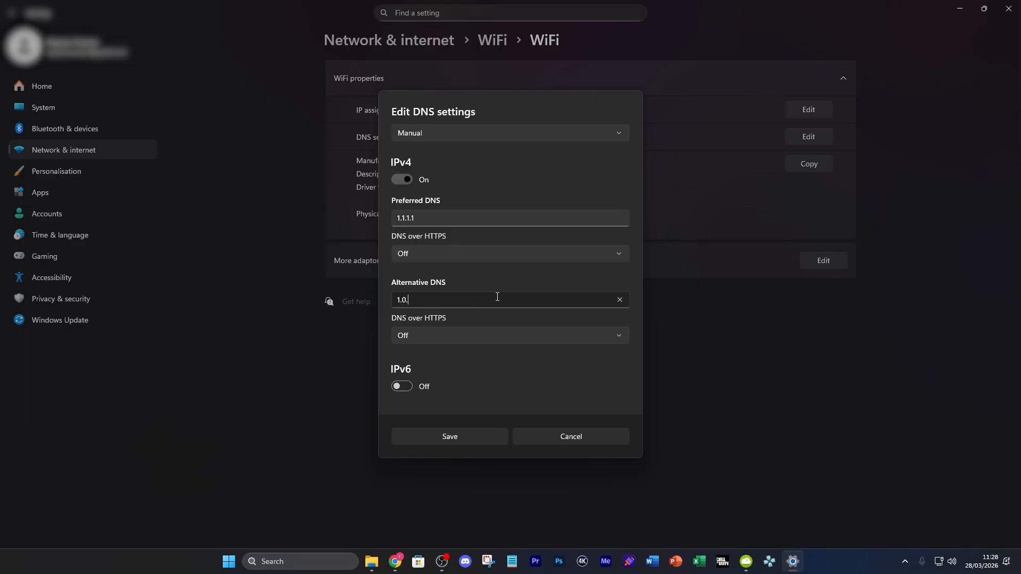
pyautogui.write('1.0.0.1')
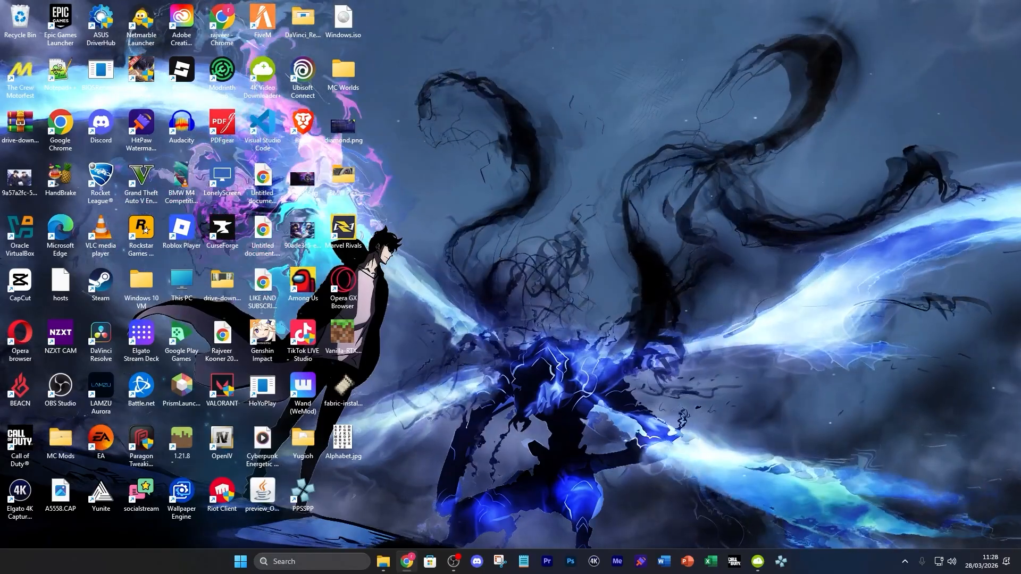
# - Open the Delivery Optimisation page in the advanced options of Windows Update in Settings
pyautogui.click(309, 568)
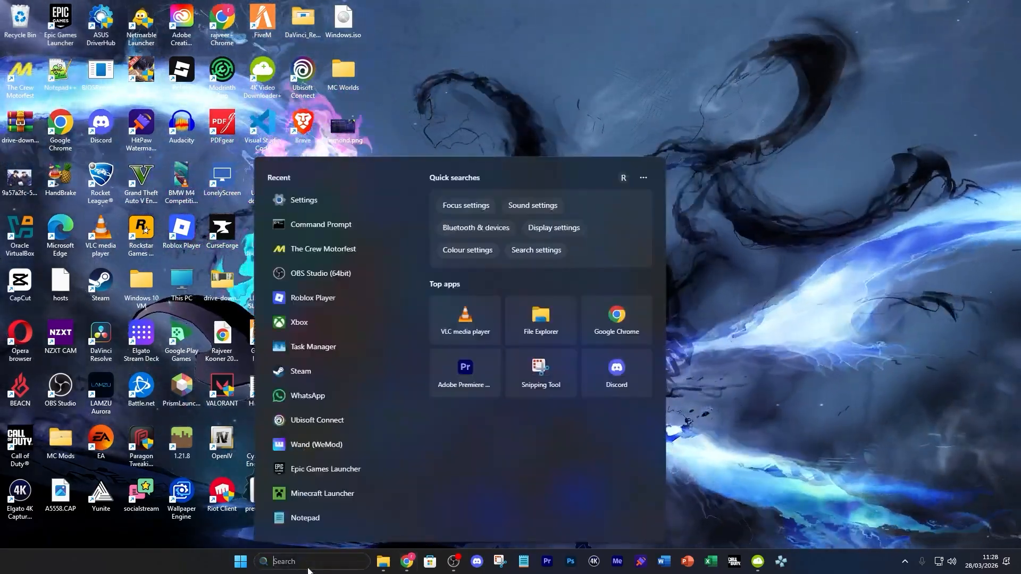
pyautogui.click(323, 198)
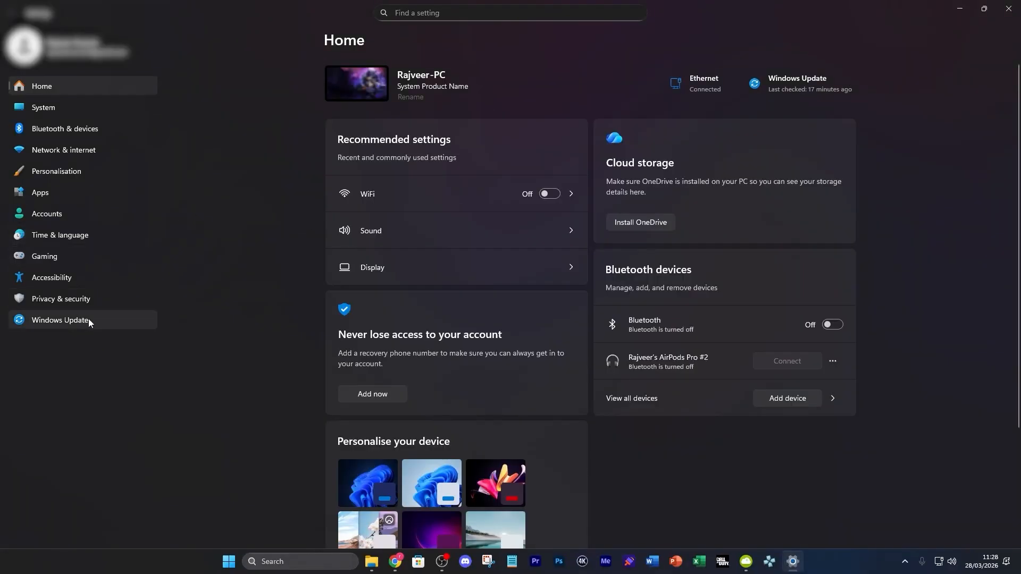
pyautogui.click(89, 321)
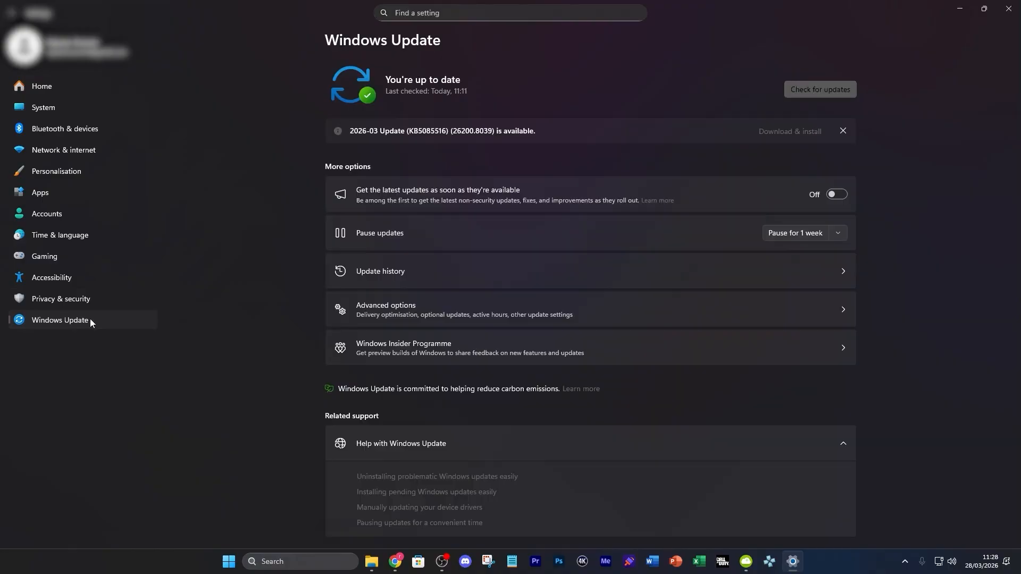
pyautogui.click(532, 322)
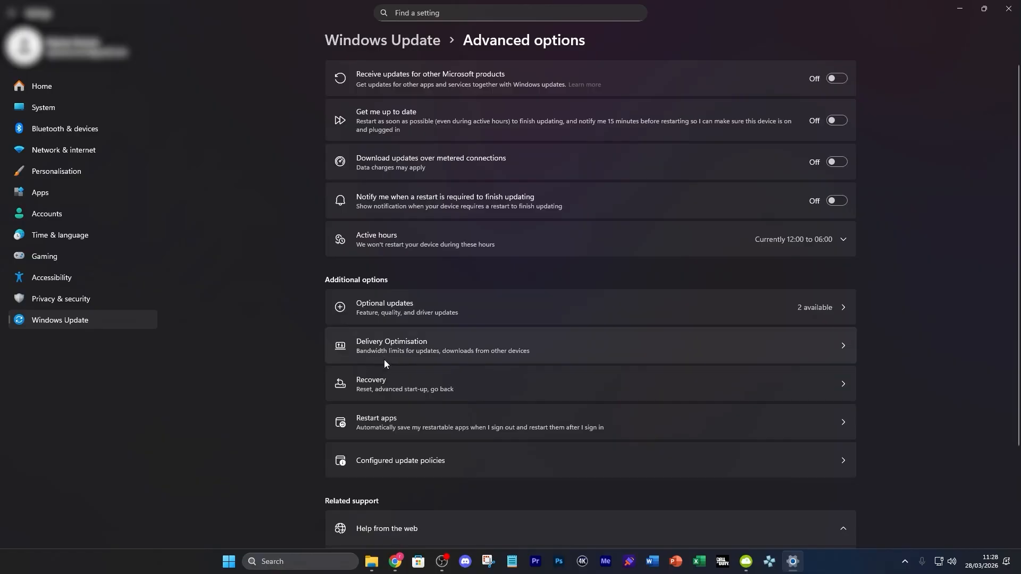
pyautogui.click(593, 346)
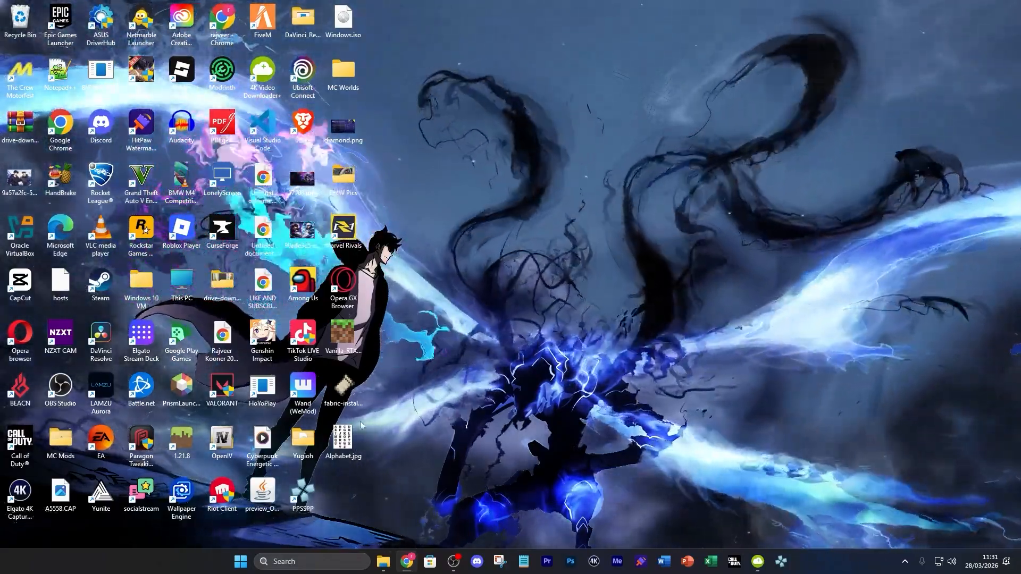
# - Run gpedit.msc to open the Local Group Policy Editor and move its window towards the middle of the desktop
pyautogui.click(240, 561)
pyautogui.click(772, 454)
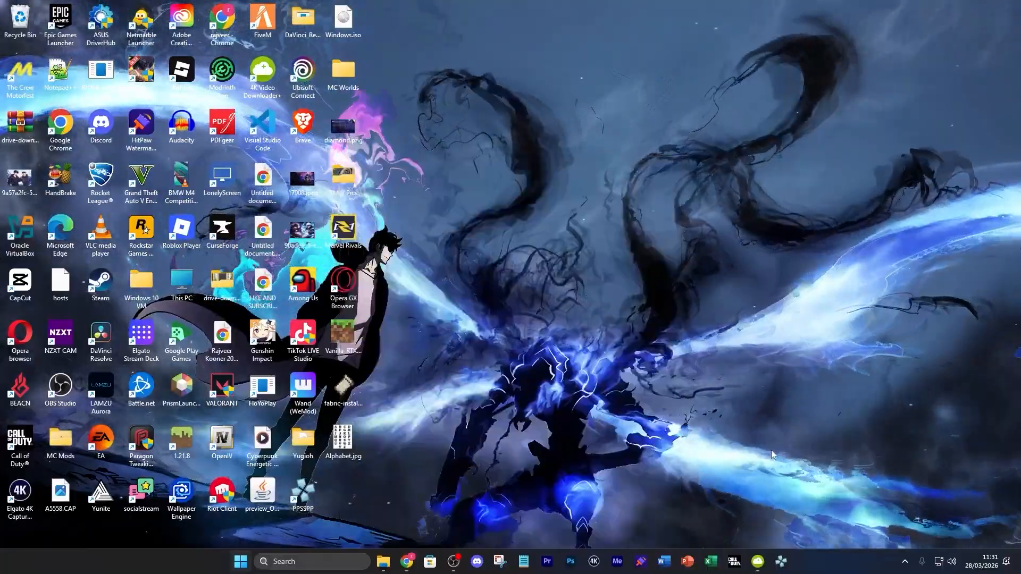
pyautogui.press('super+r')
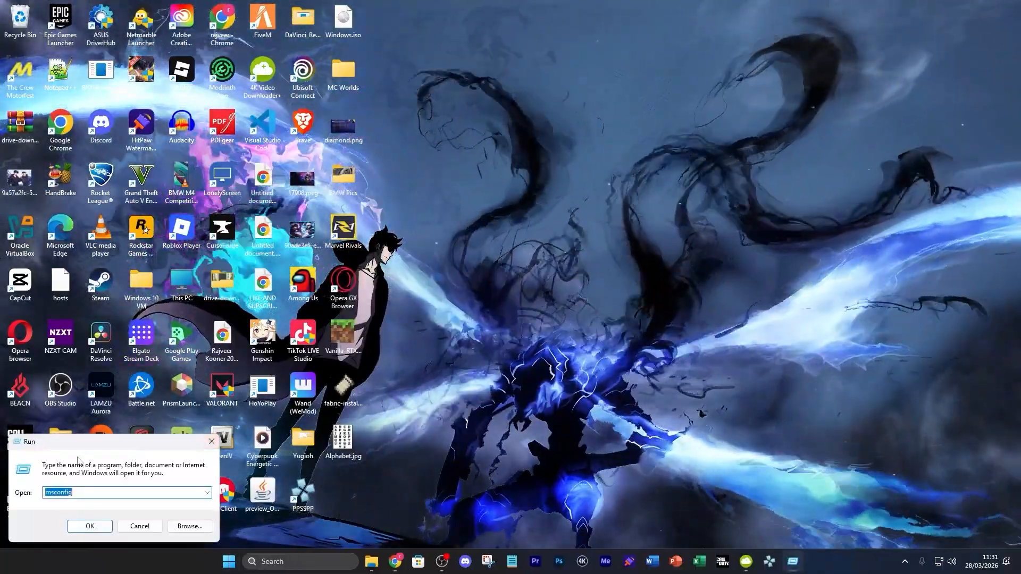
pyautogui.moveTo(79, 437); pyautogui.dragTo(551, 356)
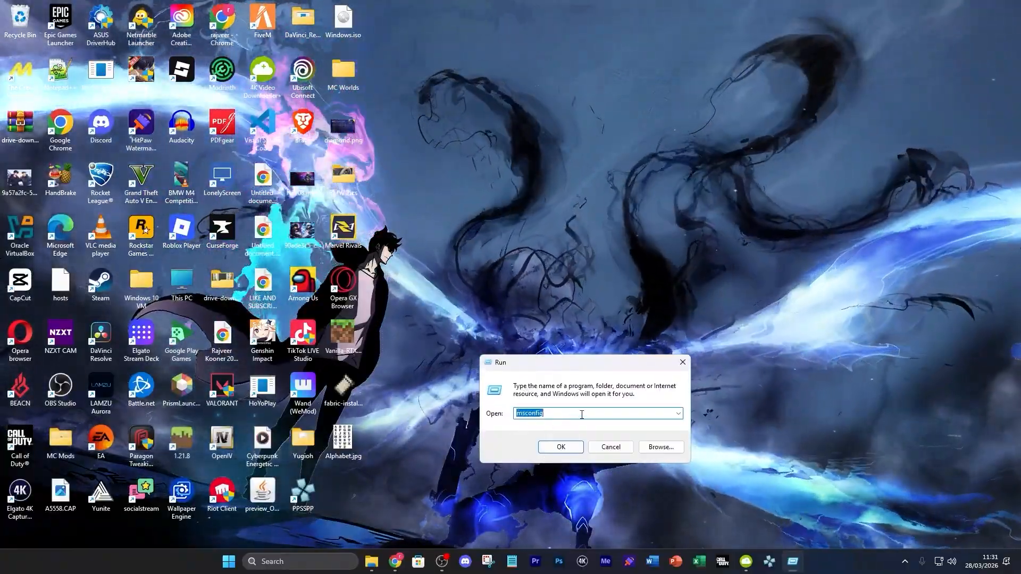
pyautogui.write('gpedit')
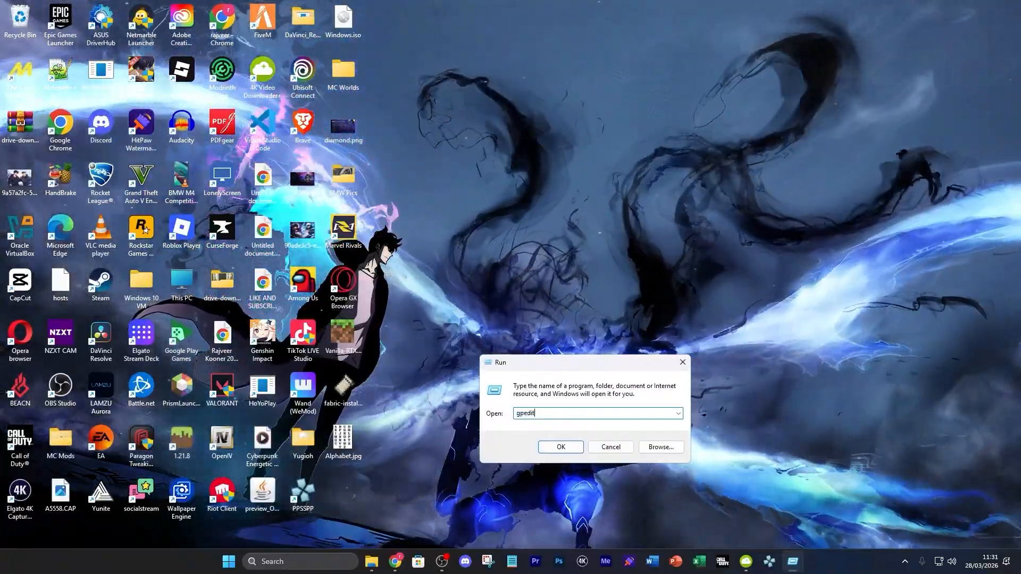
pyautogui.write('.msc')
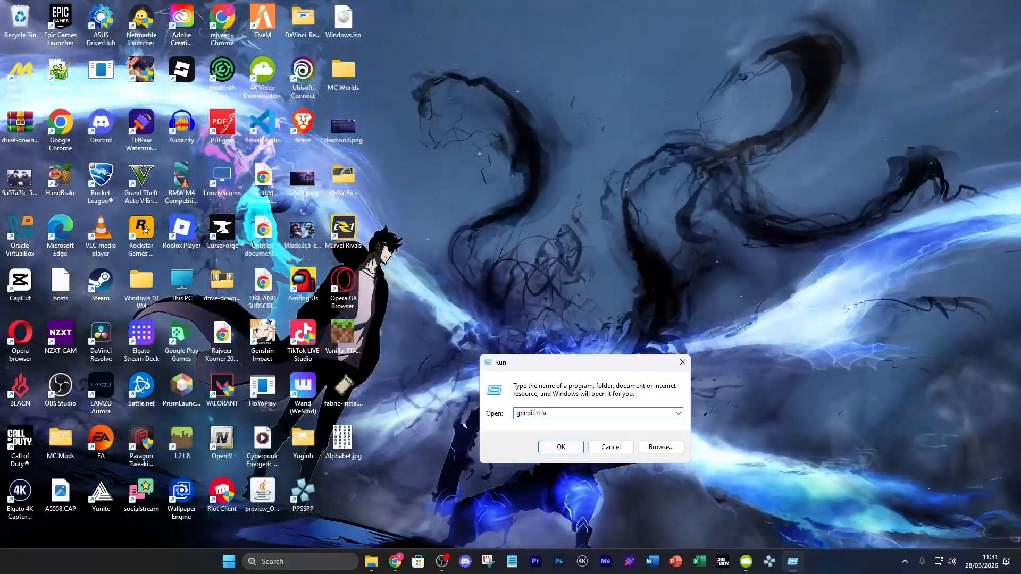
pyautogui.click(561, 447)
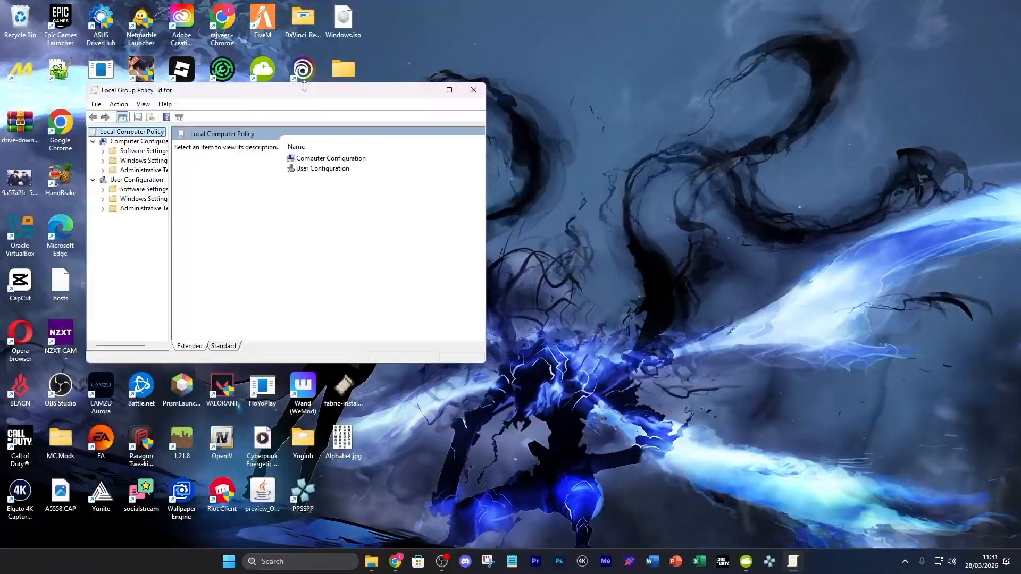
pyautogui.moveTo(267, 96); pyautogui.dragTo(467, 153)
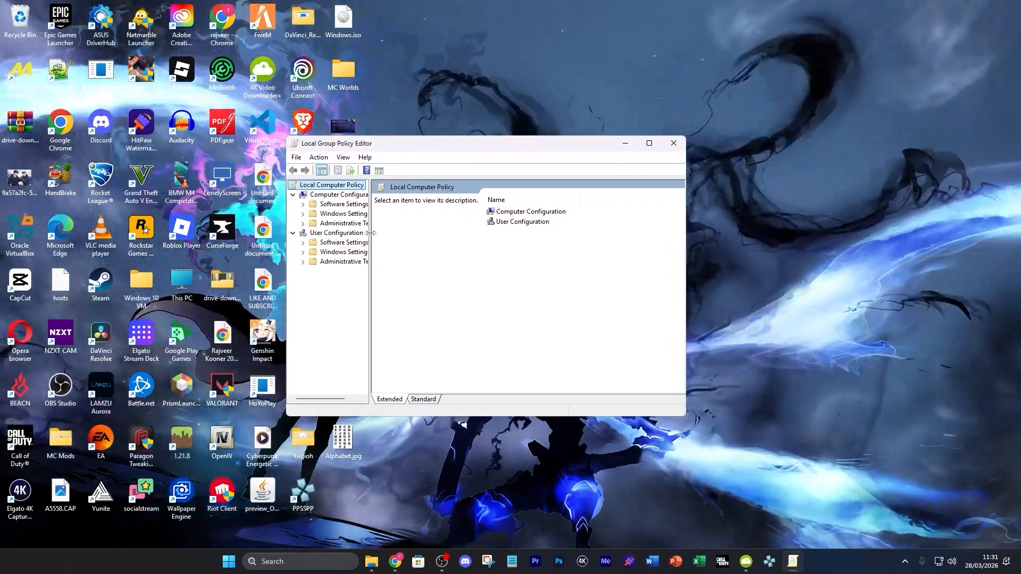
# - Open the QoS Packet Scheduler policies under Computer Configuration, Administrative Templates, Network
pyautogui.moveTo(370, 233)
pyautogui.mouseDown()
pyautogui.moveTo(432, 233)
pyautogui.moveTo(327, 229)
pyautogui.moveTo(374, 228)
pyautogui.mouseUp()
pyautogui.click(604, 220)
pyautogui.click(593, 212)
pyautogui.doubleClick(509, 212)
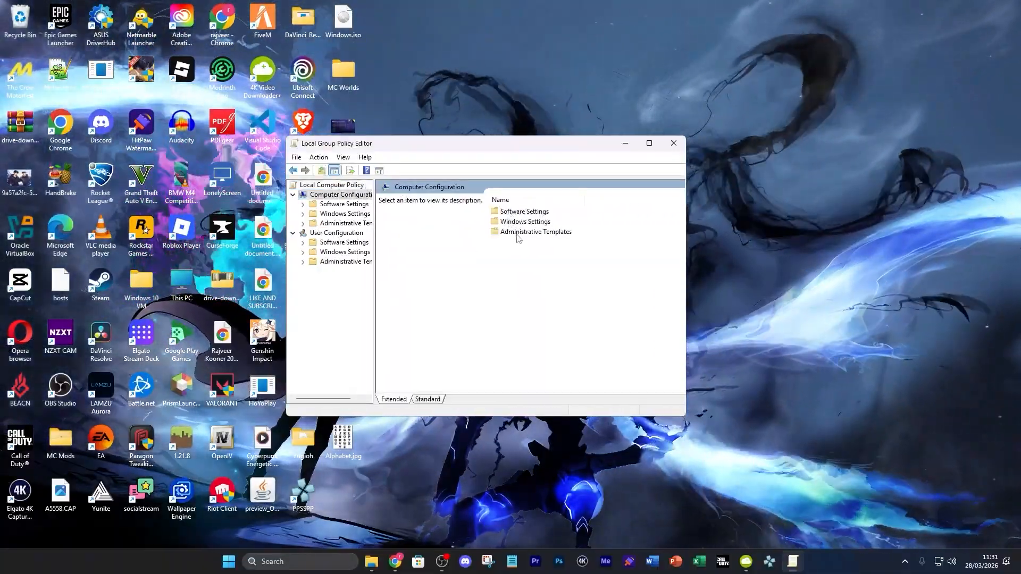
pyautogui.doubleClick(518, 233)
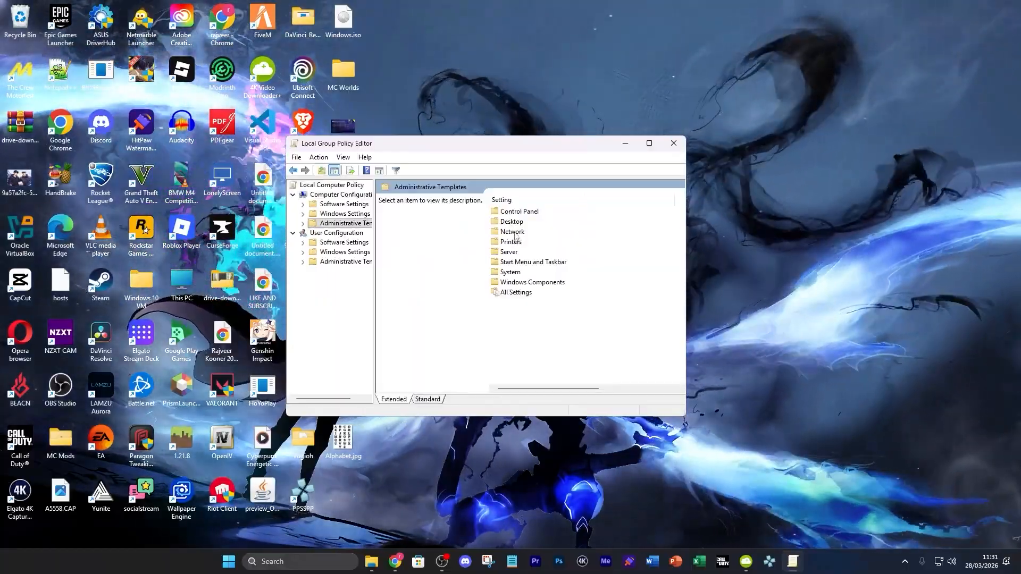
pyautogui.doubleClick(512, 232)
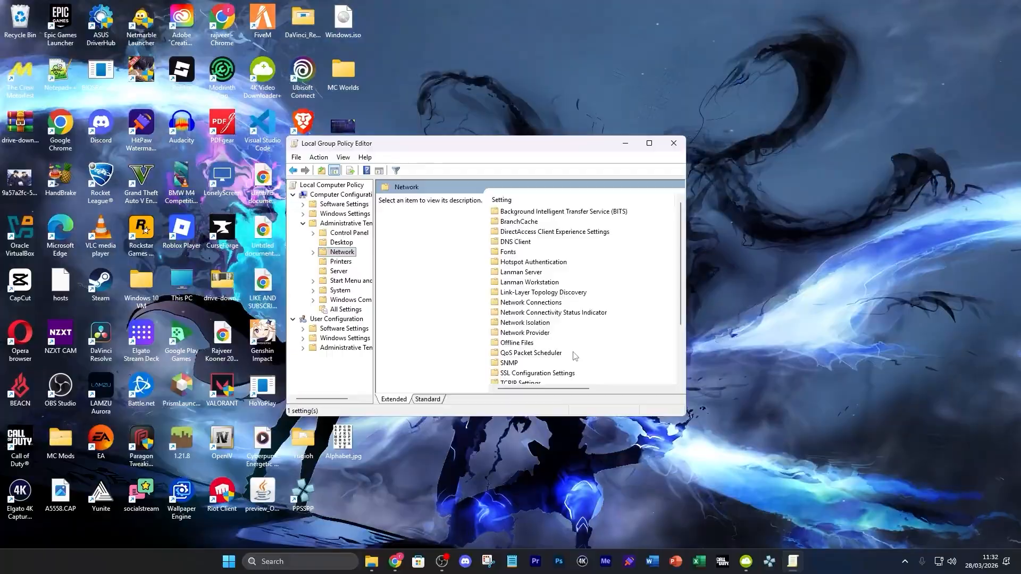
pyautogui.click(532, 354)
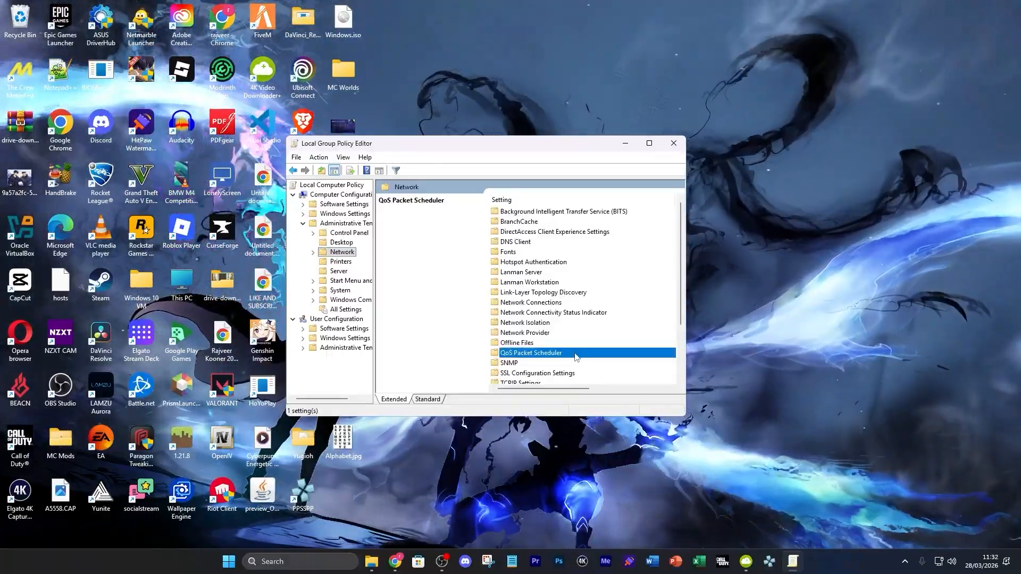
pyautogui.doubleClick(532, 354)
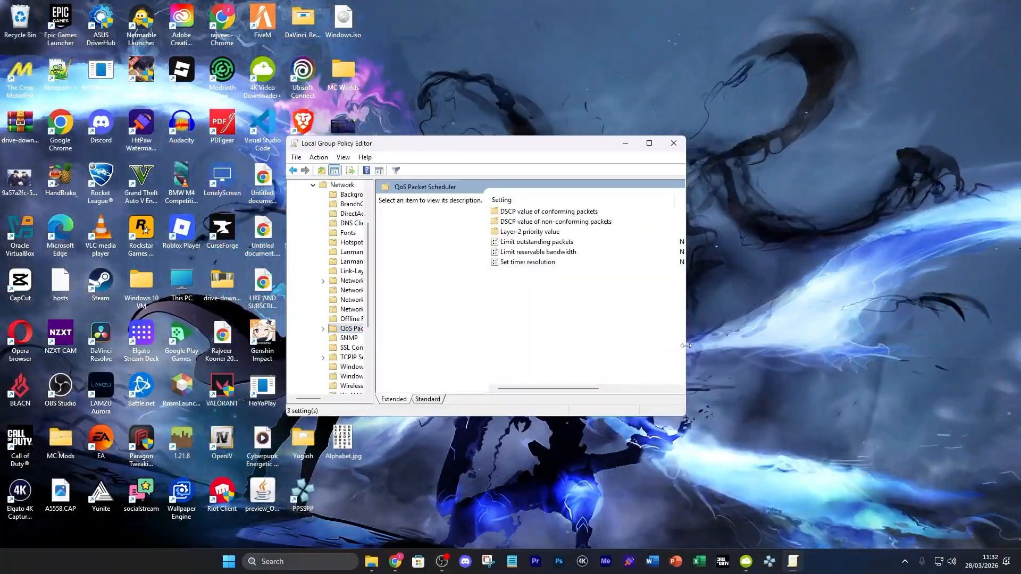
# - Enable the Limit reservable bandwidth policy with a bandwidth limit of 0%, apply it and close the policy editor
pyautogui.moveTo(685, 350); pyautogui.dragTo(911, 349)
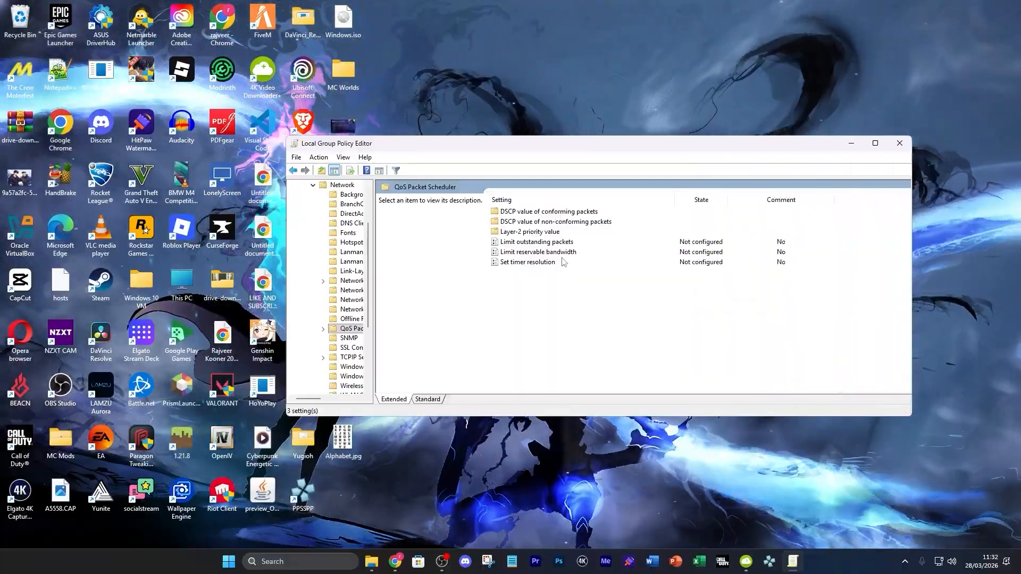
pyautogui.click(585, 252)
pyautogui.doubleClick(585, 253)
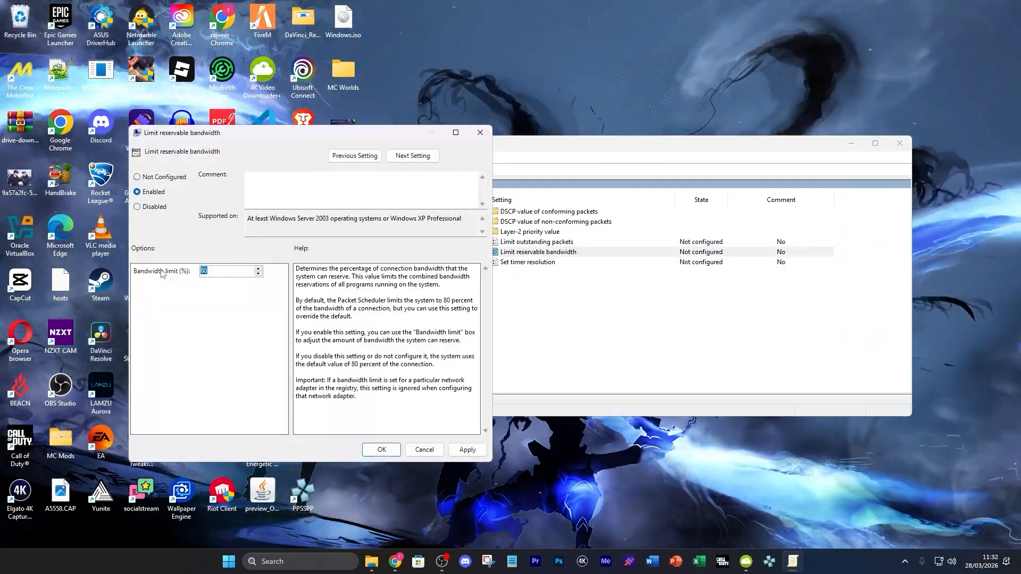
pyautogui.click(468, 450)
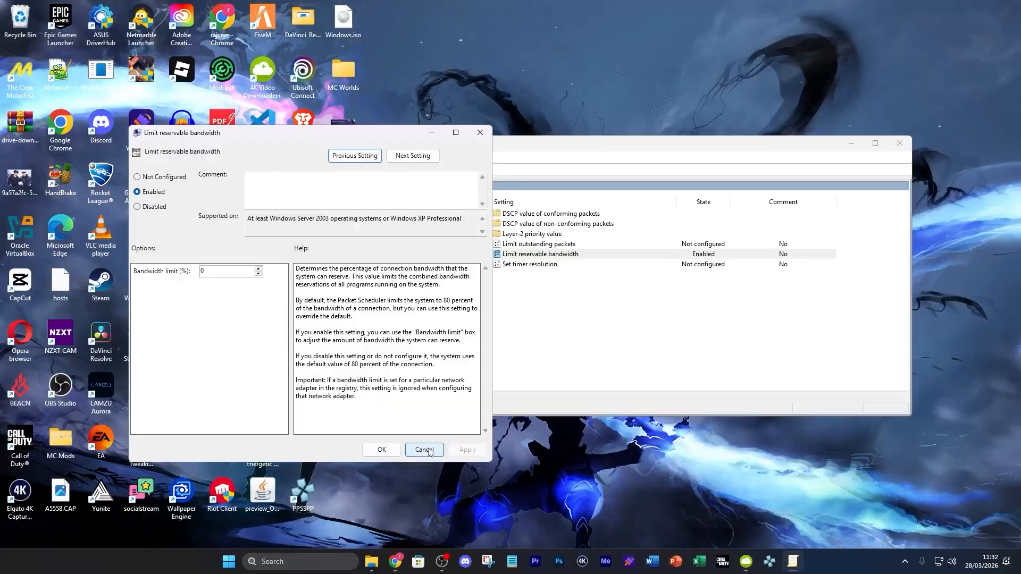
pyautogui.click(382, 450)
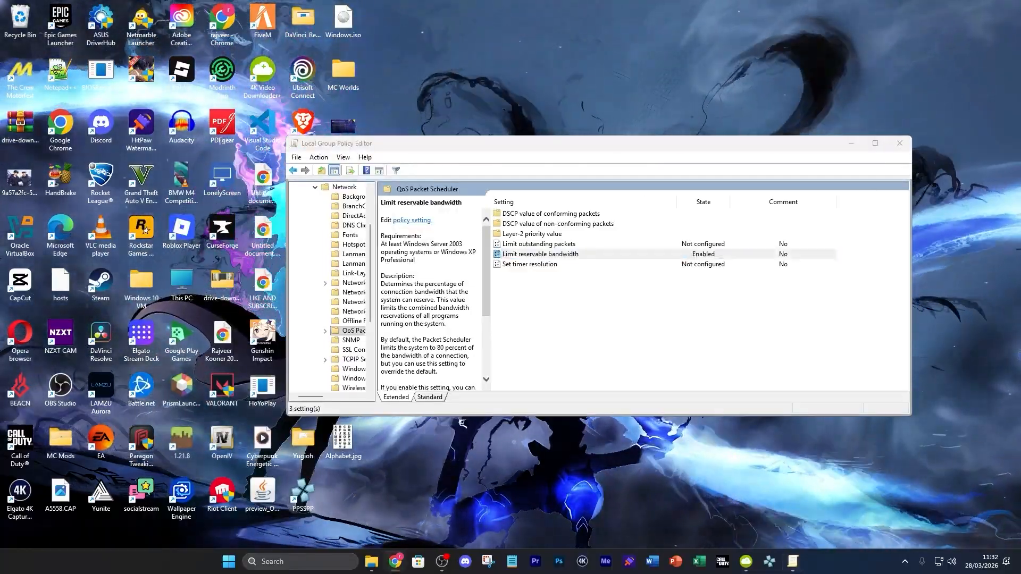
pyautogui.click(899, 143)
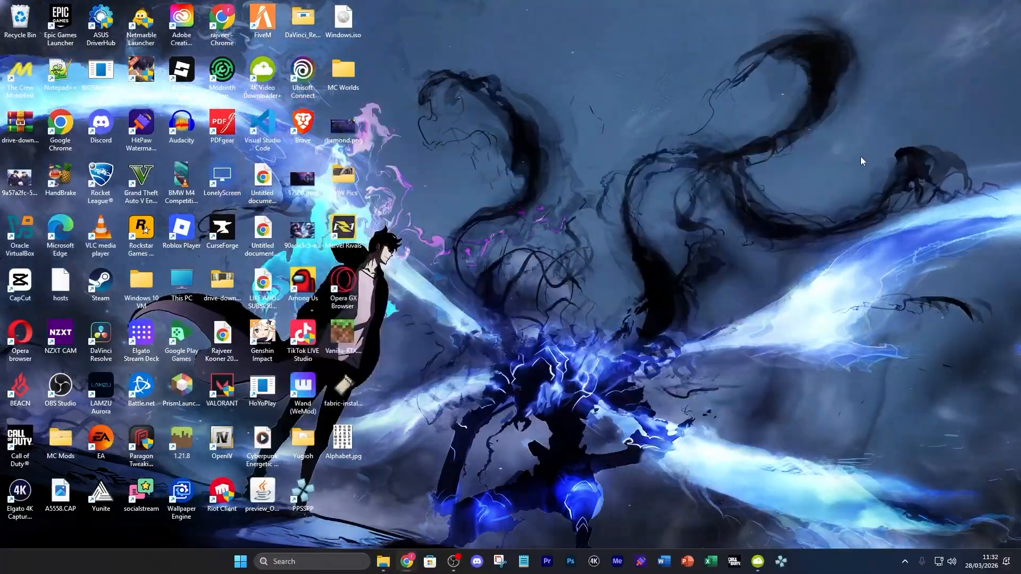
# - Open Device Manager and move its window towards the middle of the desktop
pyautogui.rightClick(240, 562)
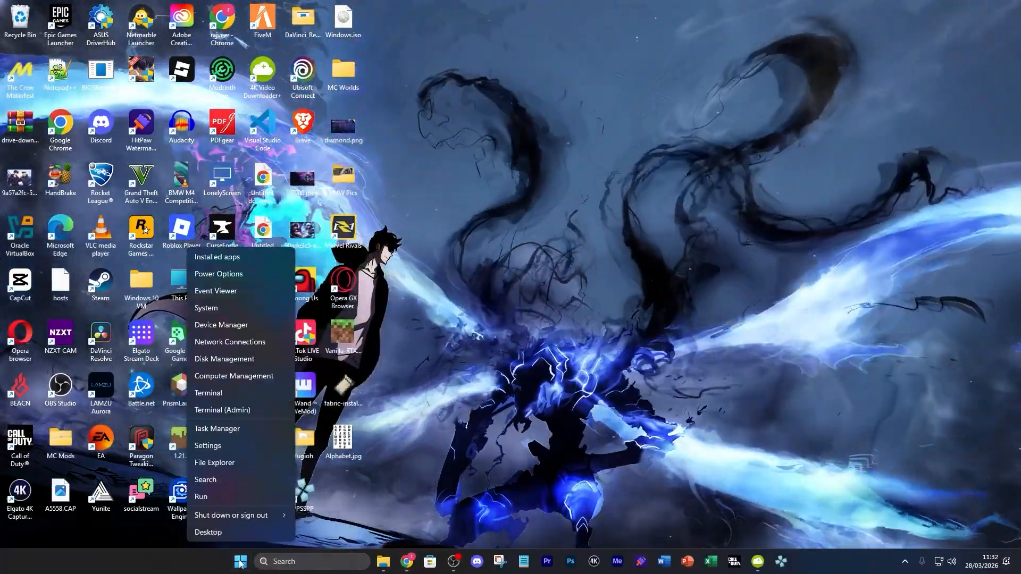
pyautogui.click(238, 325)
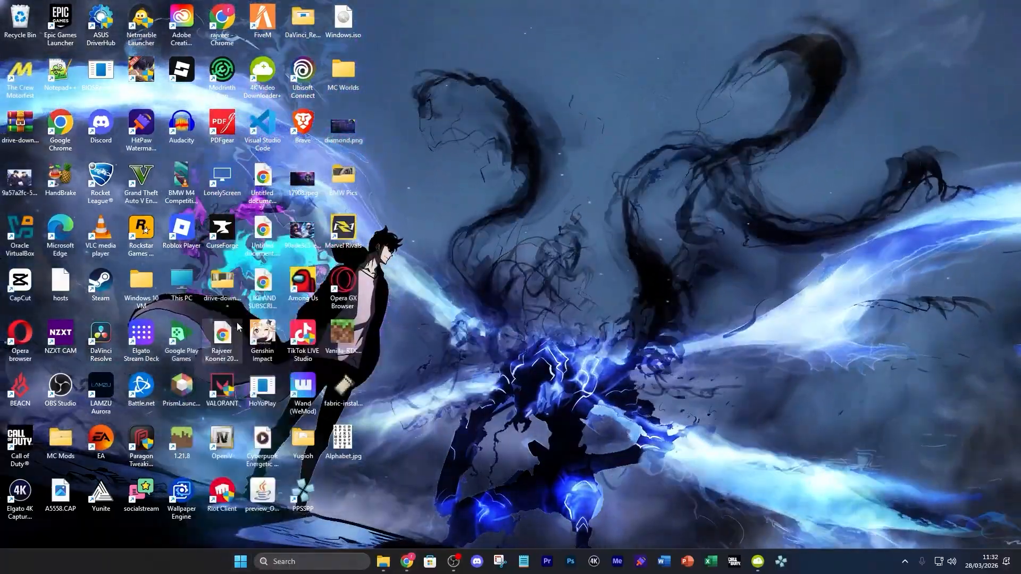
pyautogui.moveTo(193, 42); pyautogui.dragTo(403, 138)
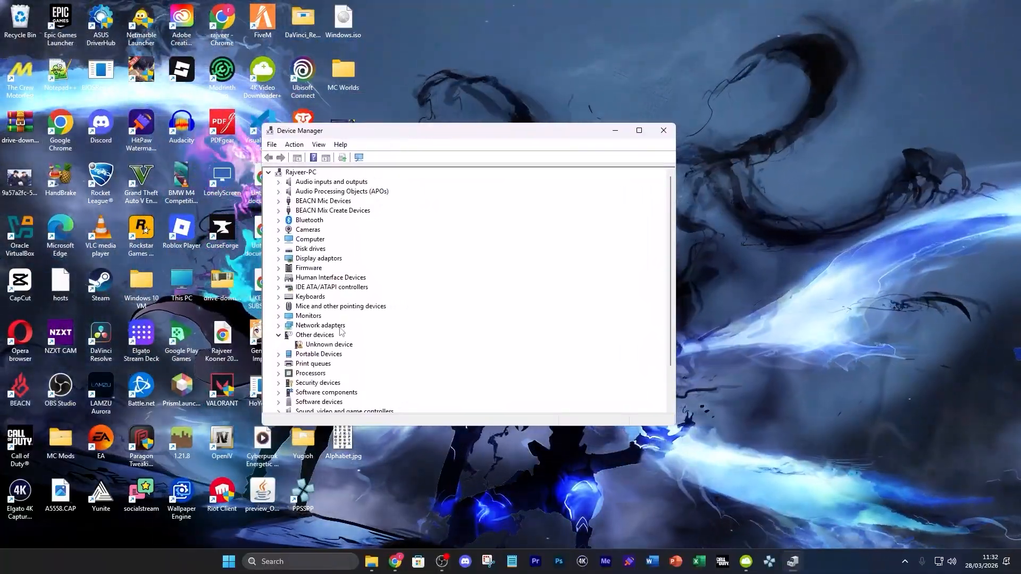
# - Open the advanced properties of the Intel(R) Ethernet Controller I226-V under Network adapters
pyautogui.click(278, 326)
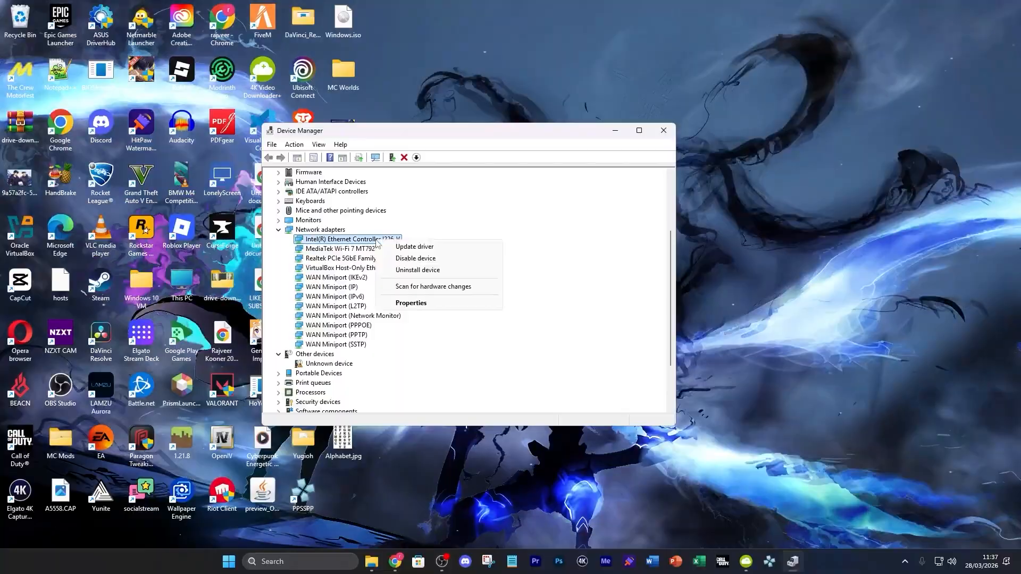
pyautogui.click(411, 303)
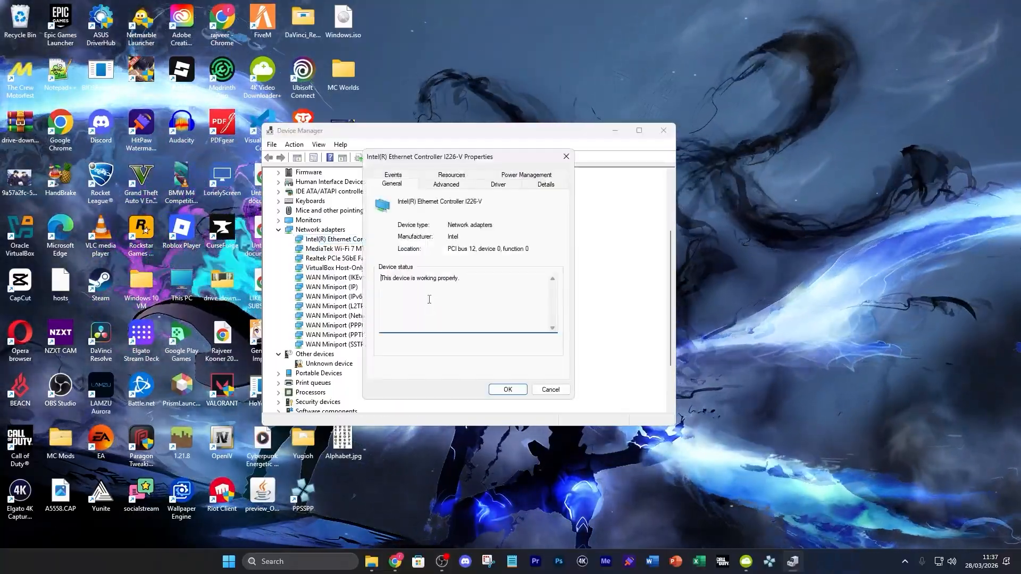
pyautogui.click(453, 187)
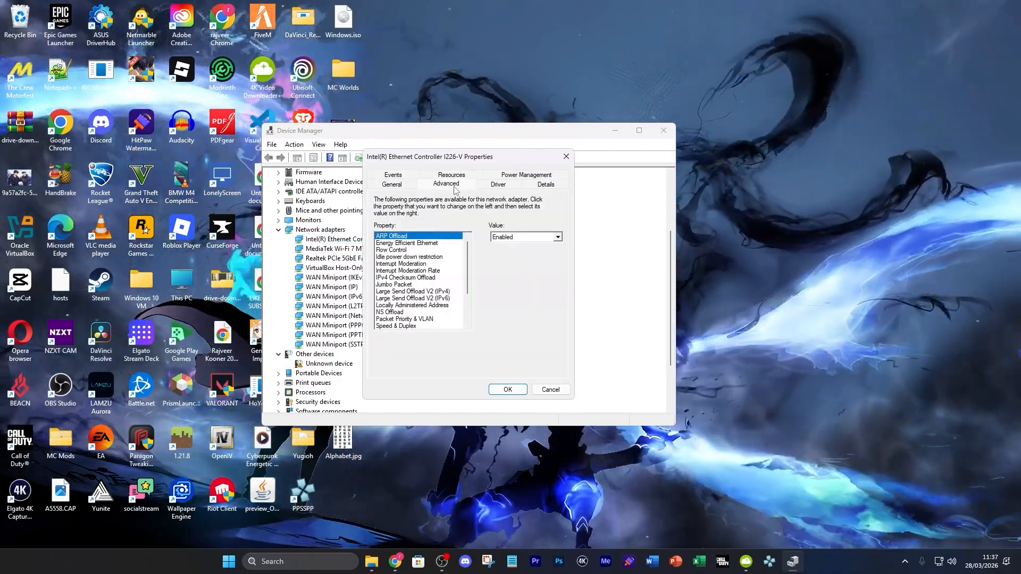
# - Set Large Send Offload V2 (IPv4) to Disabled for the Ethernet controller, save the change and close Device Manager
pyautogui.click(430, 292)
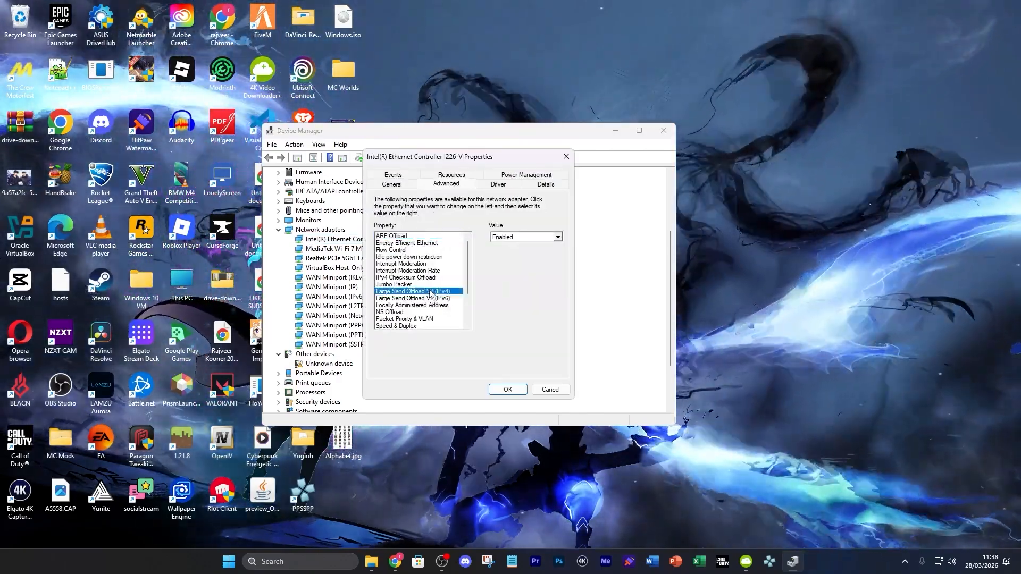
pyautogui.click(521, 236)
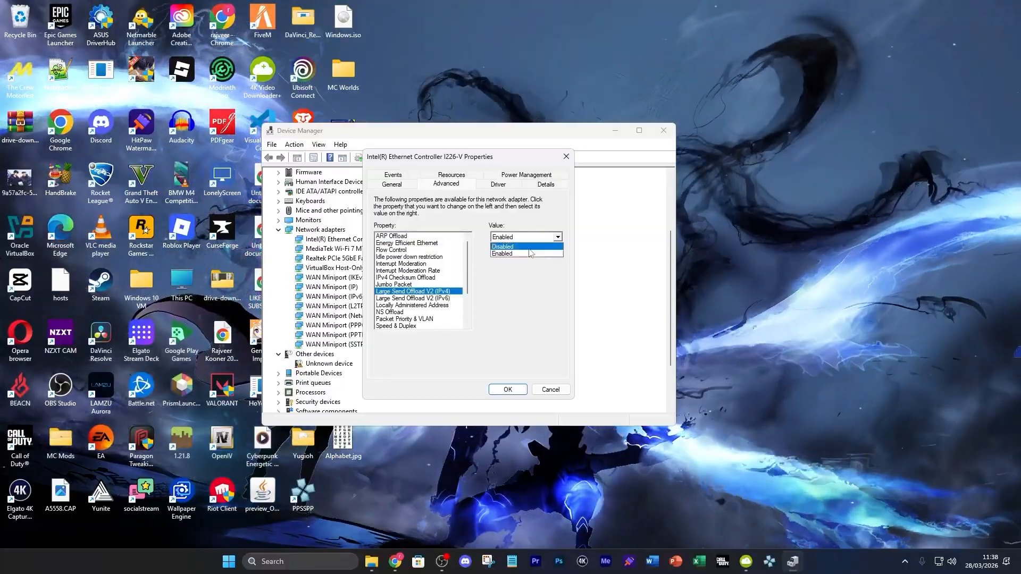
pyautogui.click(516, 246)
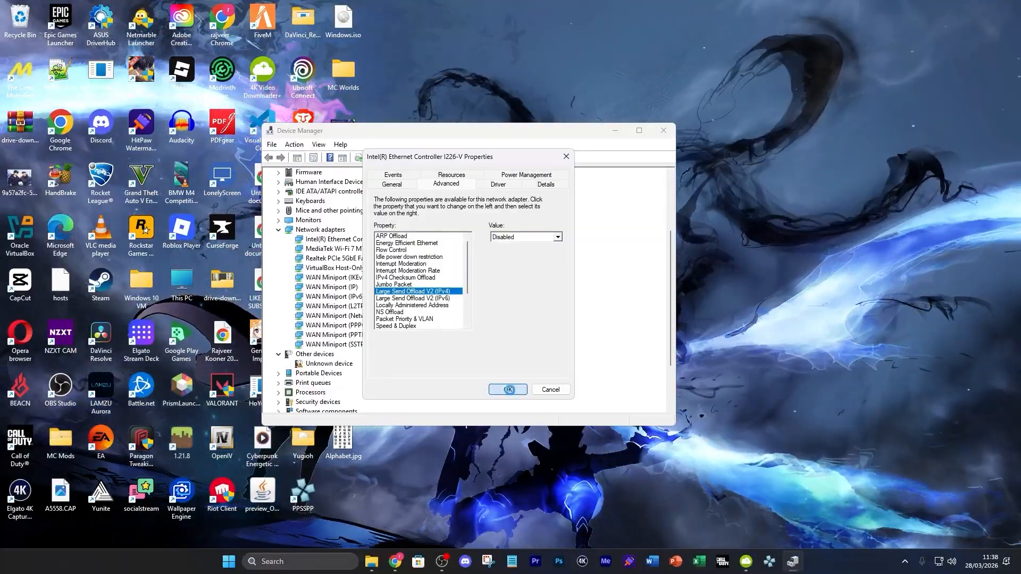
pyautogui.click(508, 390)
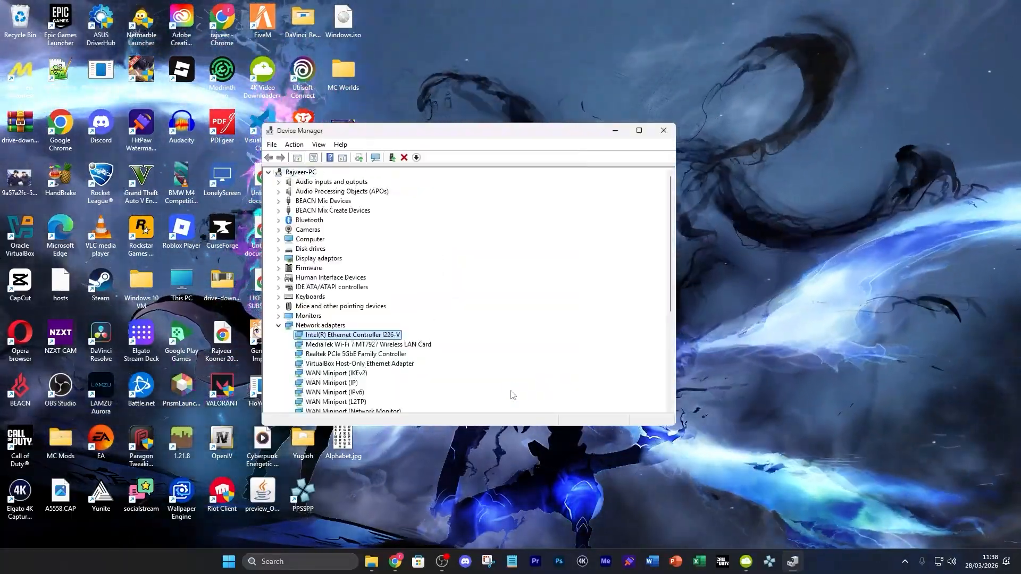
pyautogui.click(664, 130)
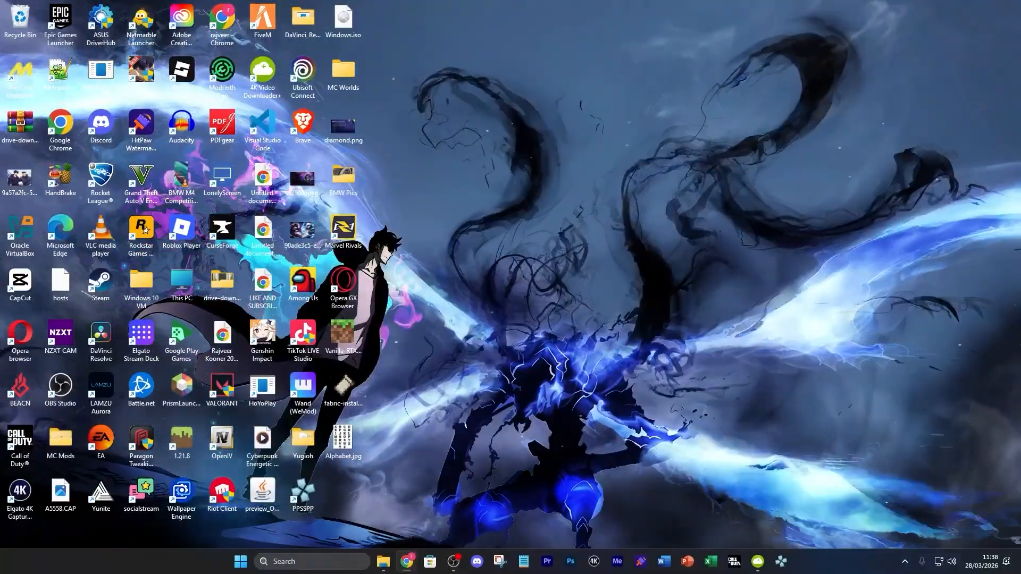
# - Search Windows for cmd and open Command Prompt as administrator
pyautogui.click(317, 565)
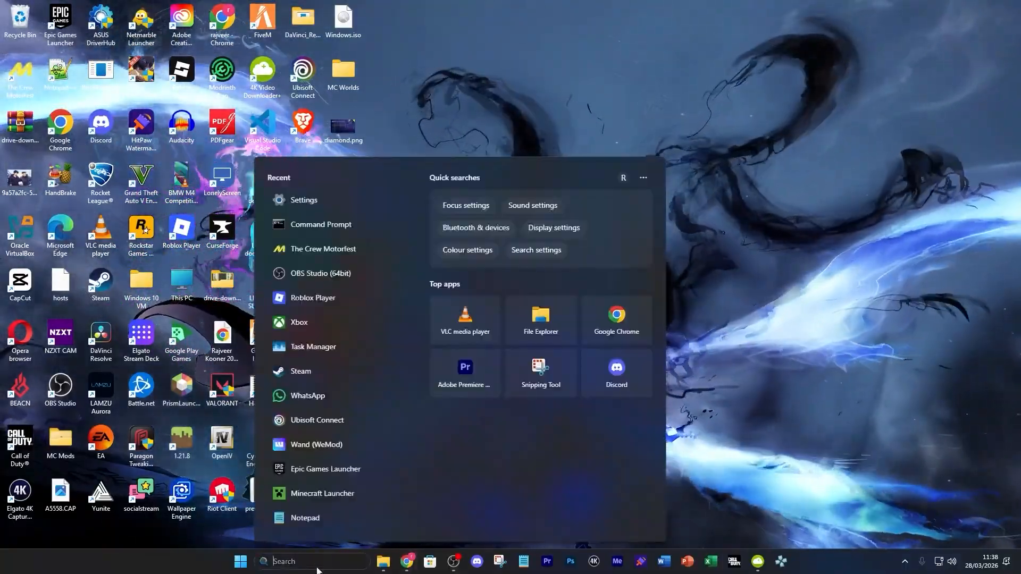
pyautogui.write('cmd')
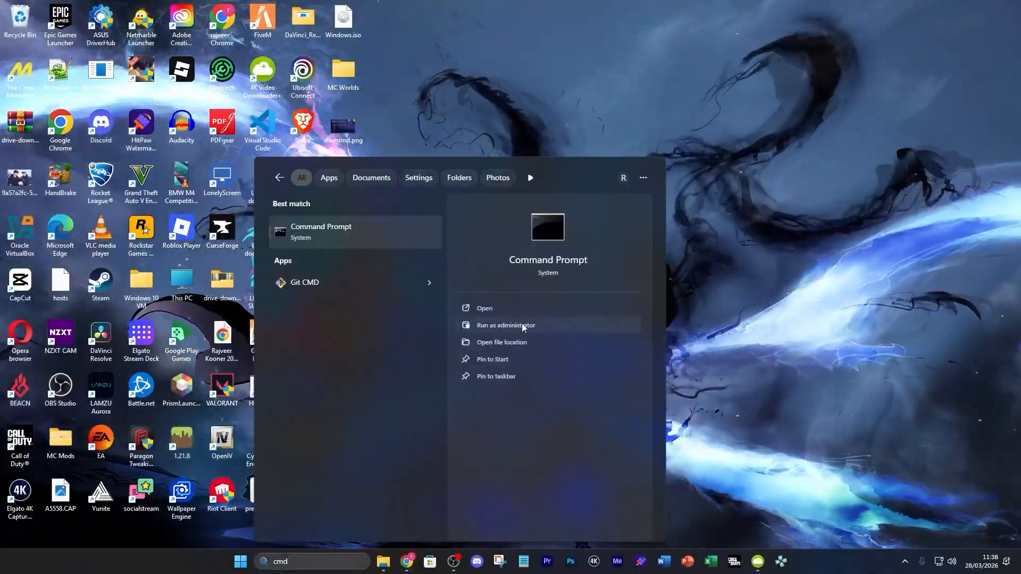
pyautogui.click(524, 324)
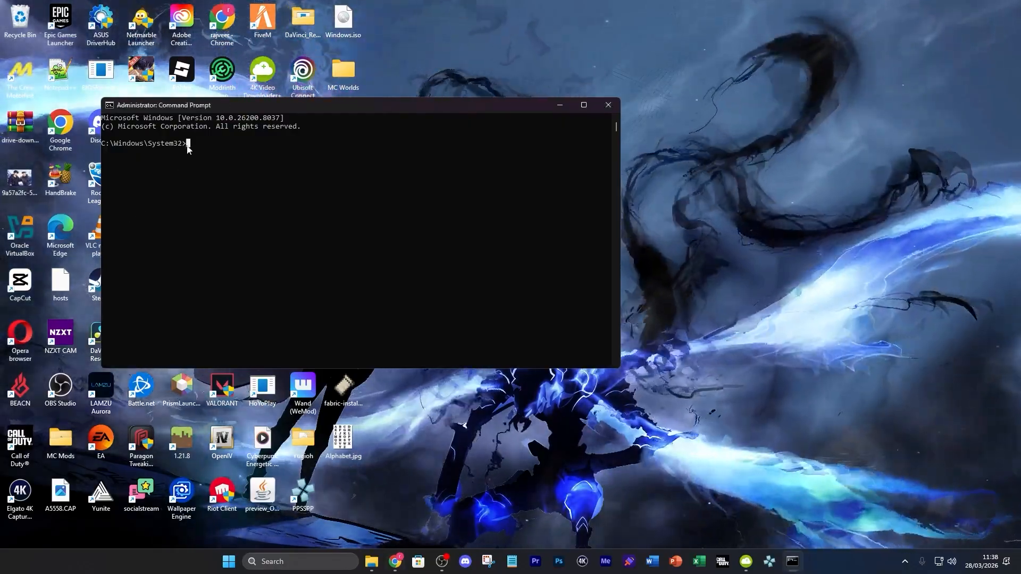
# - Try to run "$$netsh\ interface\ tcp\ set\ global\ autotuninglevel=normal$$" and the same command ending in "rss=enabled$$"
pyautogui.write('$$netsh\\ interface\\ tcp\\ set\\ global\\ autotuninglevel=normal$$')
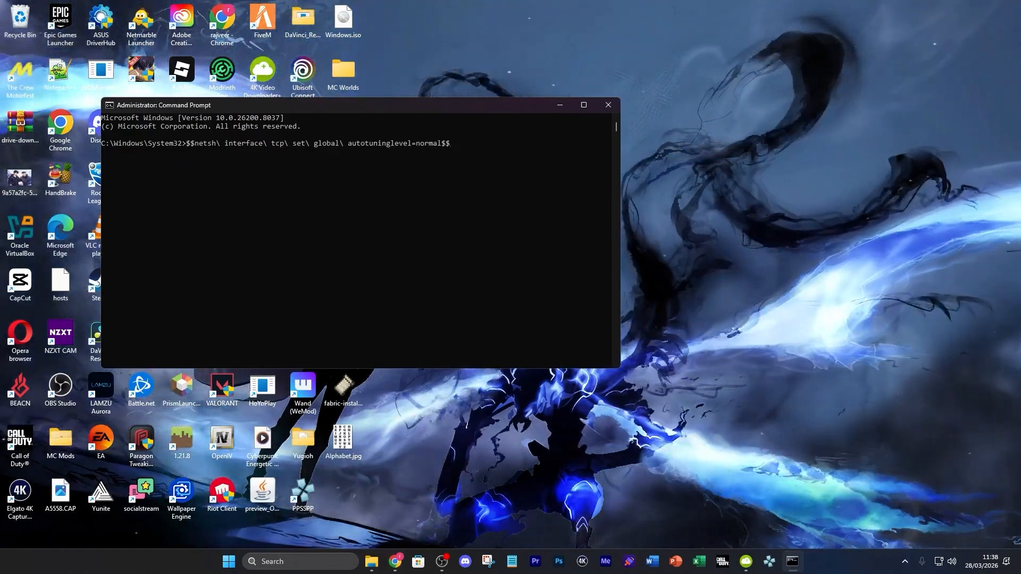
pyautogui.press('Return')
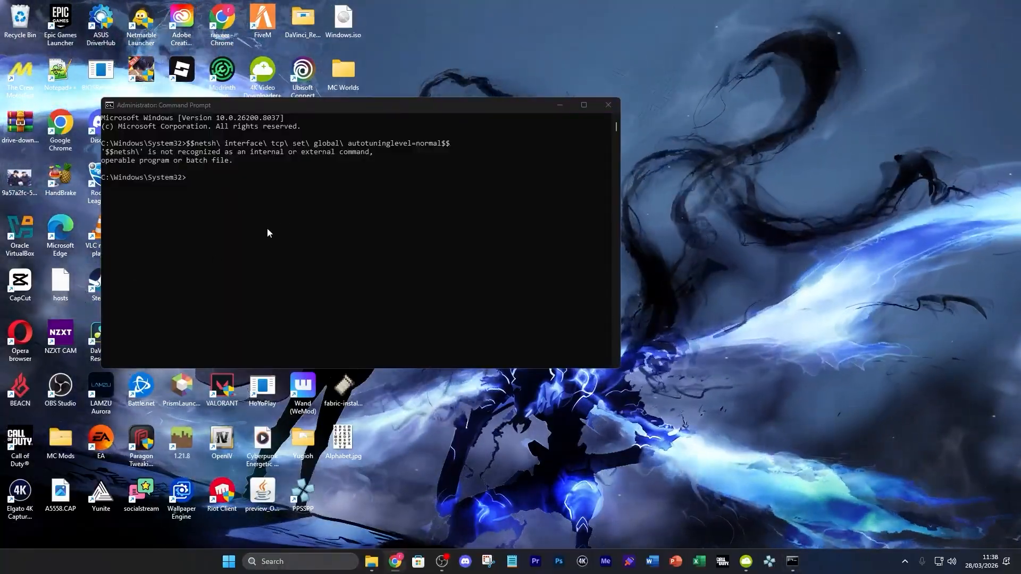
pyautogui.click(193, 178)
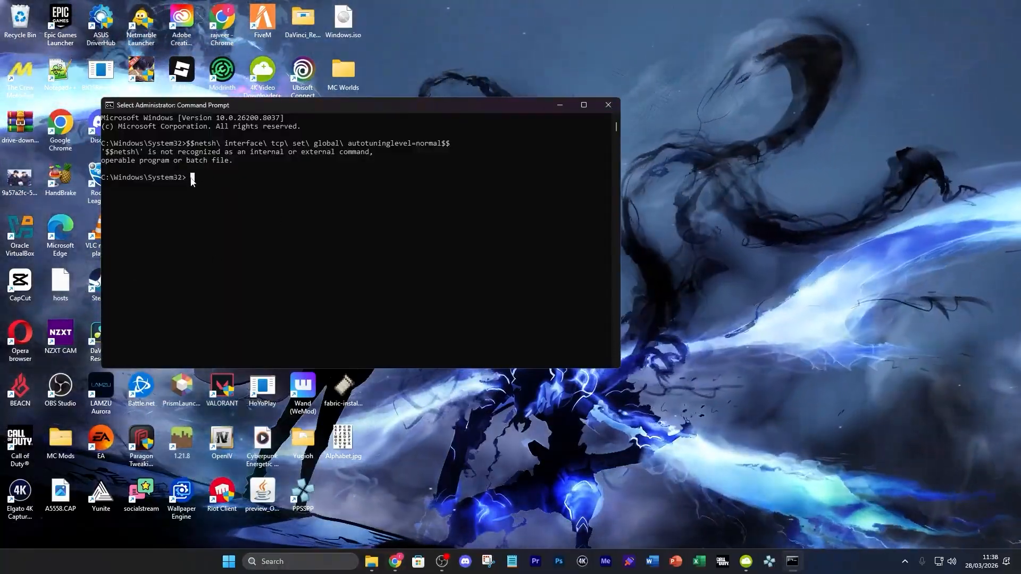
pyautogui.press('Return')
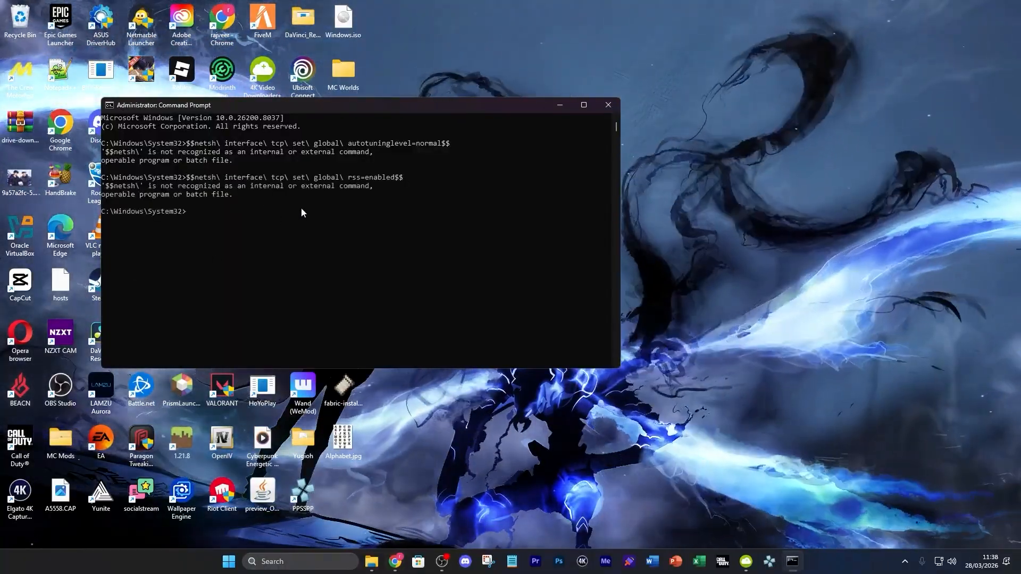